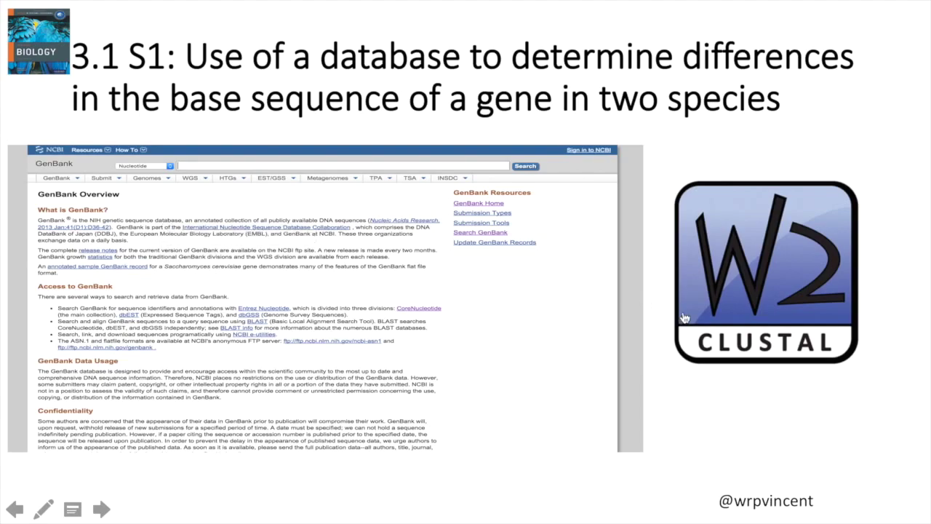
# From clustal.org's current downloads listing, download the macOS installer clustalx-2.1-macosx.dmg
pyautogui.click(751, 295)
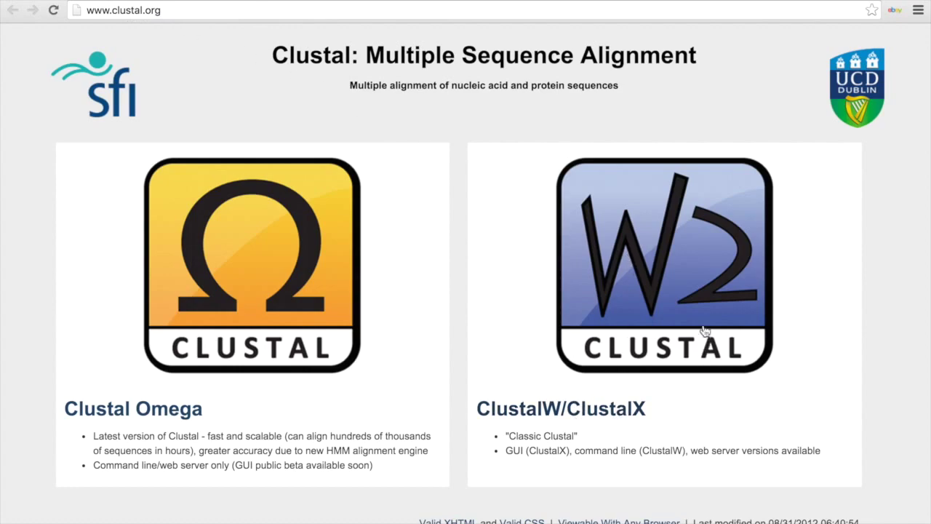
pyautogui.click(678, 248)
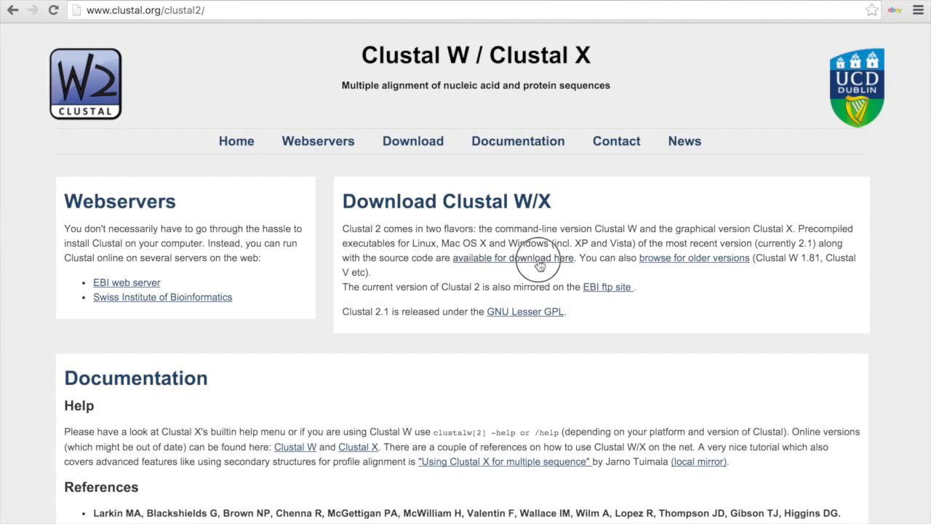
pyautogui.click(536, 258)
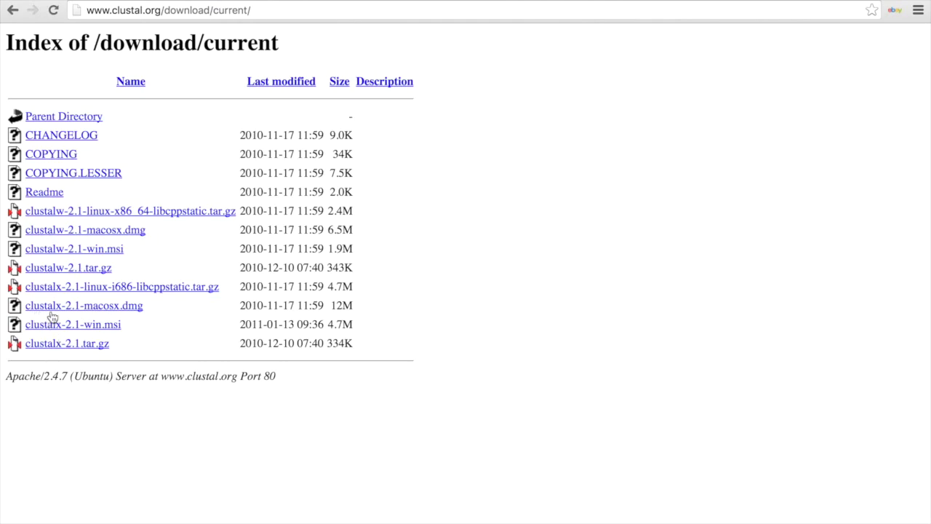
pyautogui.click(122, 307)
# Launch ClustalX 2.1 by searching 'clust' in Launchpad
pyautogui.click(170, 516)
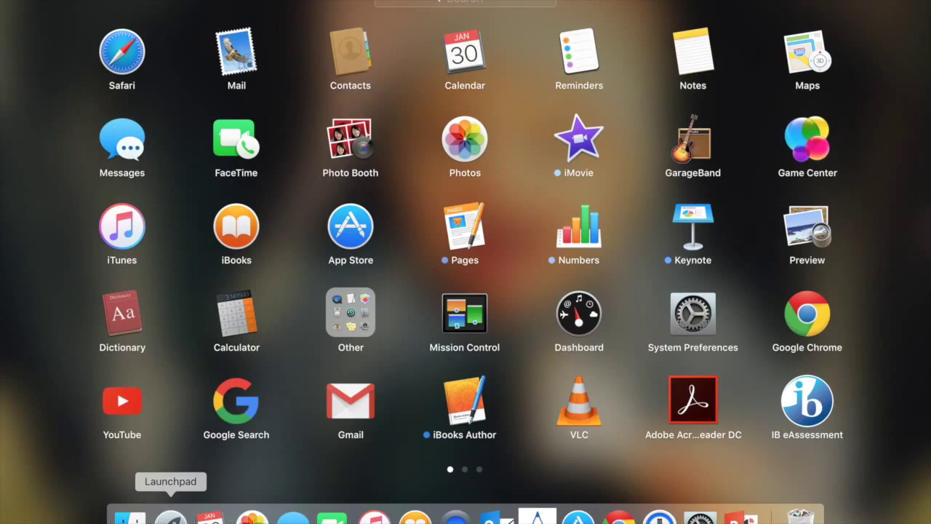
pyautogui.write('clust')
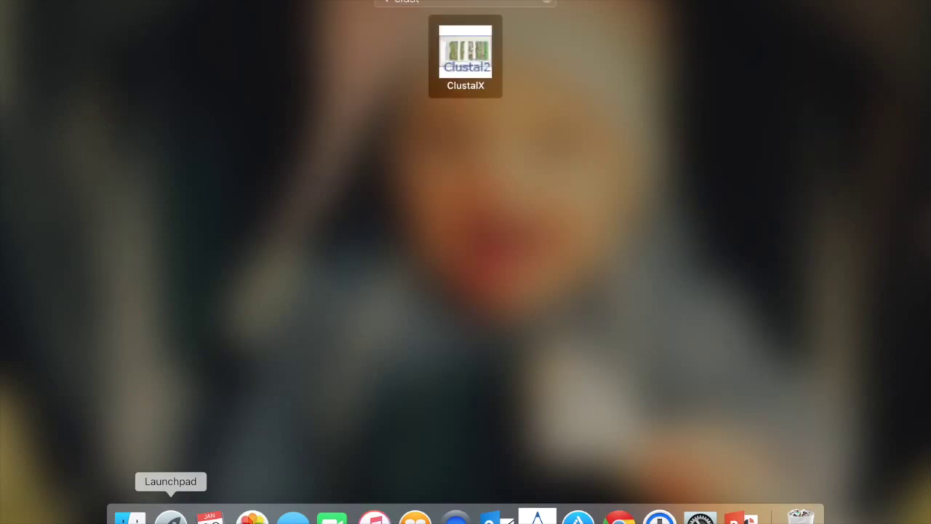
pyautogui.press('Return')
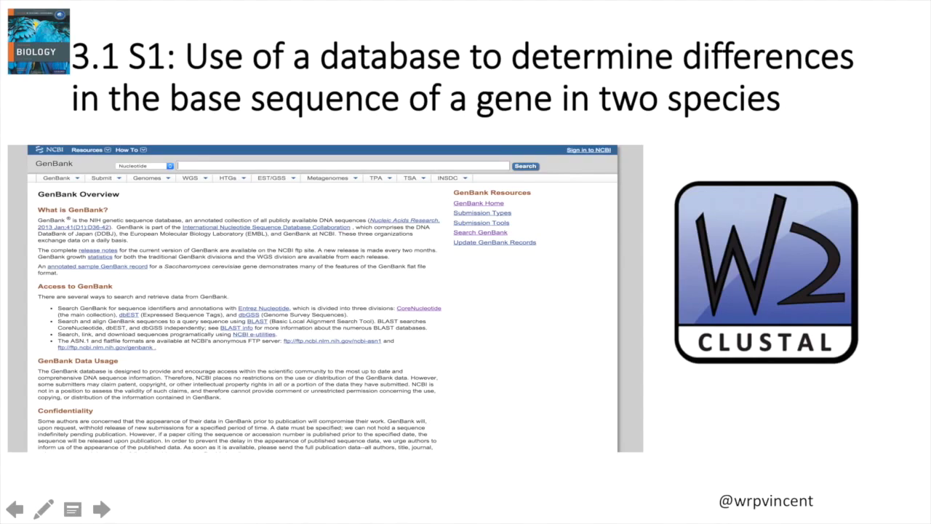
# Start a new blank TextEdit document and move its window to mid-screen
pyautogui.click(150, 517)
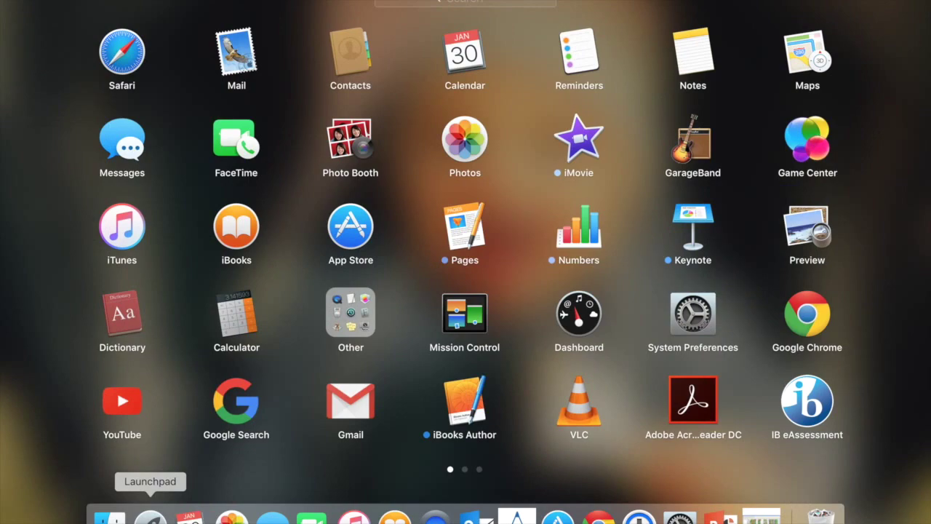
pyautogui.write('tex')
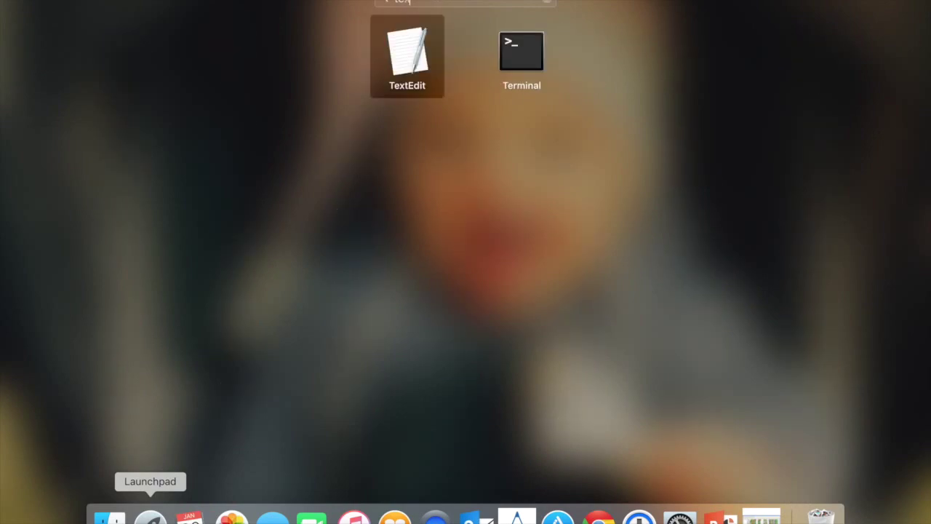
pyautogui.write('t')
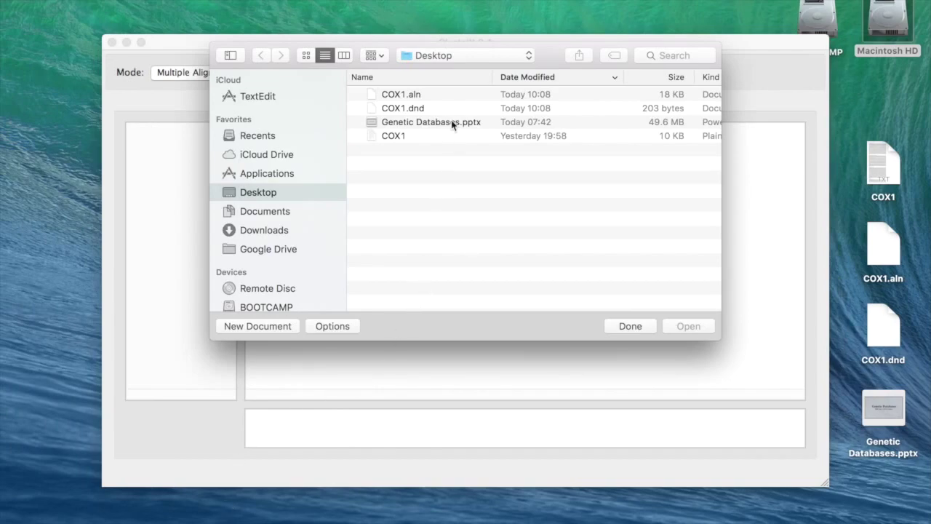
pyautogui.click(283, 328)
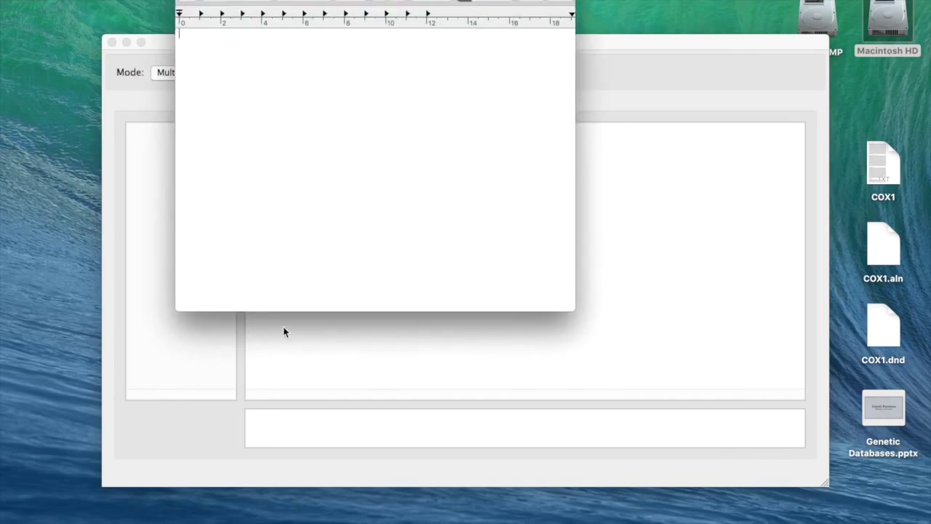
pyautogui.moveTo(282, 0); pyautogui.dragTo(327, 120)
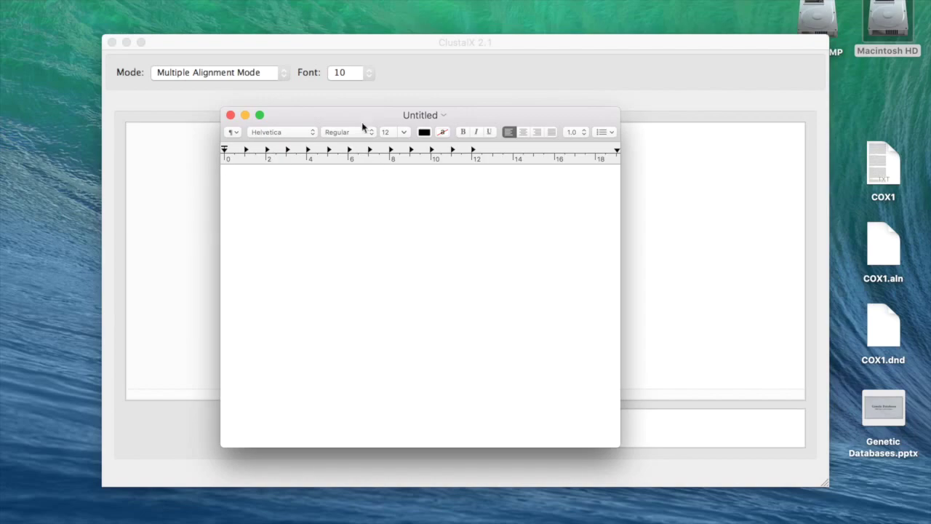
# Convert the document to plain text via Format, then return to the presentation slide
pyautogui.click(166, 1)
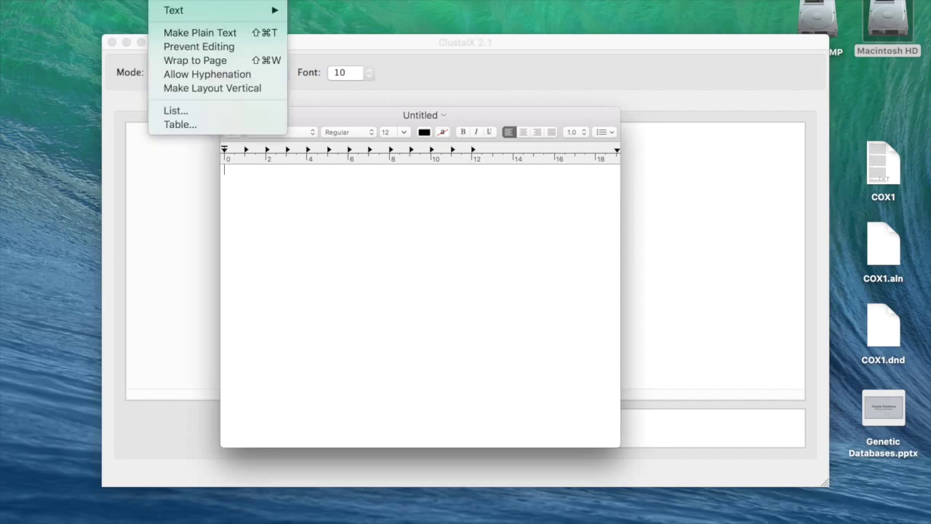
pyautogui.click(192, 32)
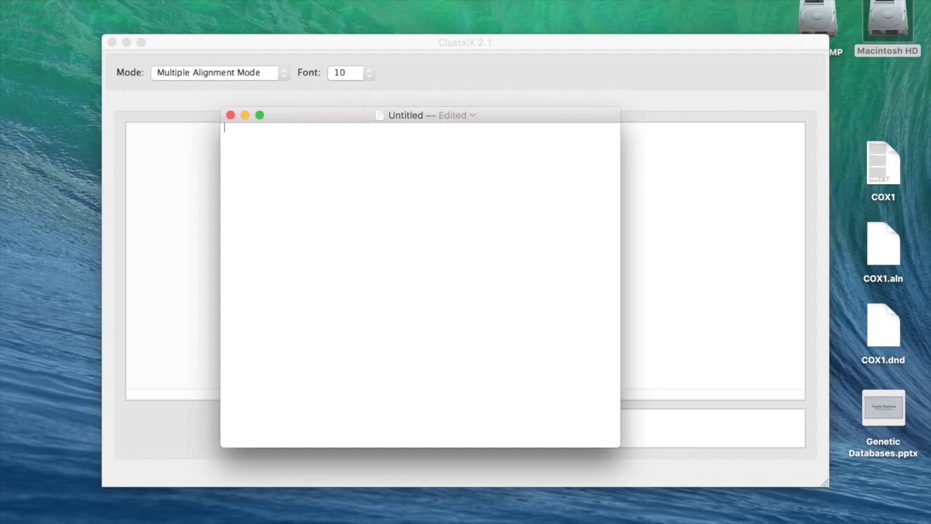
pyautogui.click(166, 1)
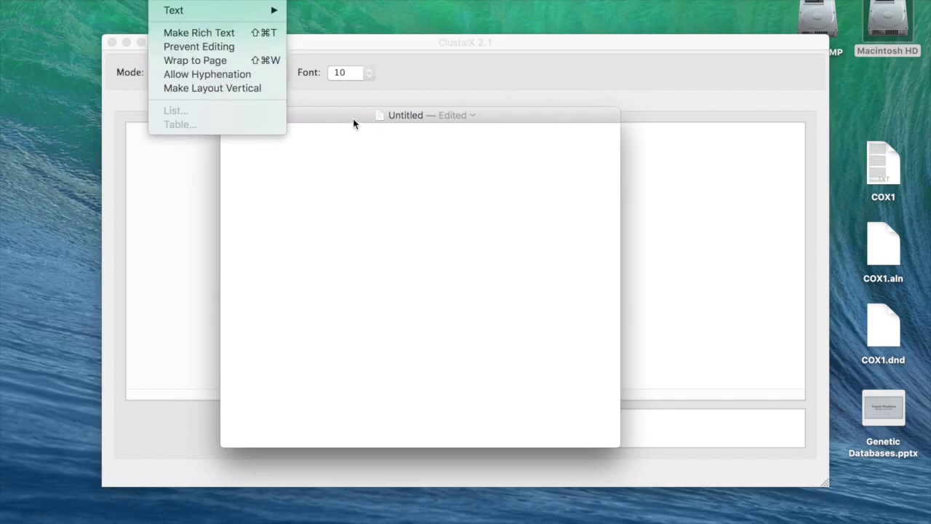
pyautogui.click(200, 31)
pyautogui.click(167, 0)
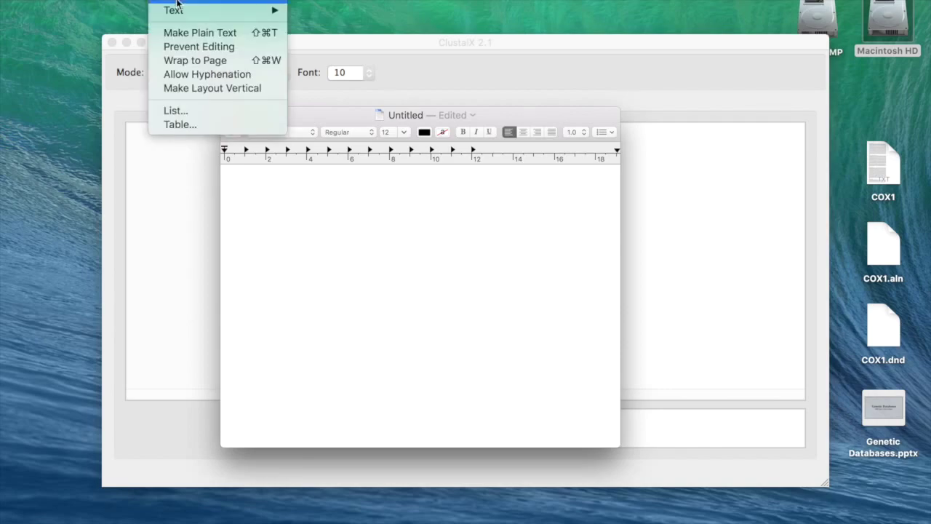
pyautogui.click(197, 36)
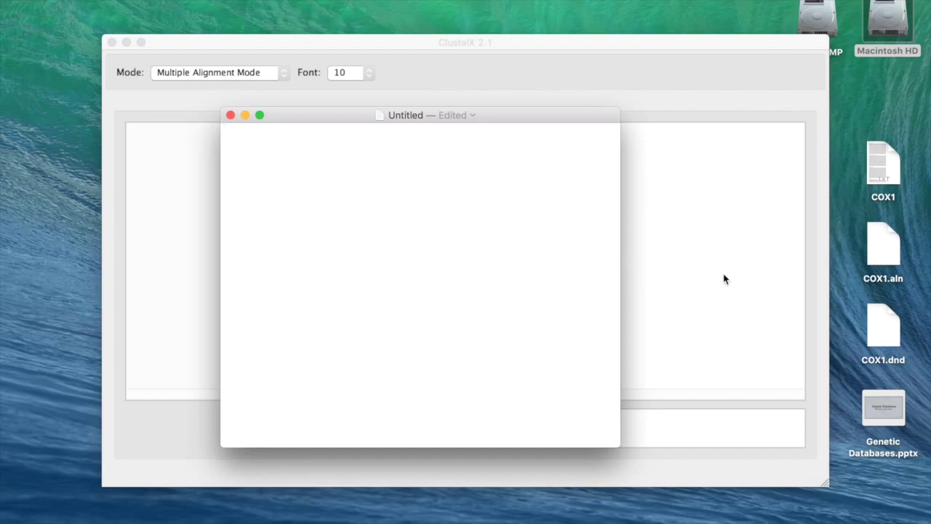
pyautogui.hotkey('ctrl', 'Right')
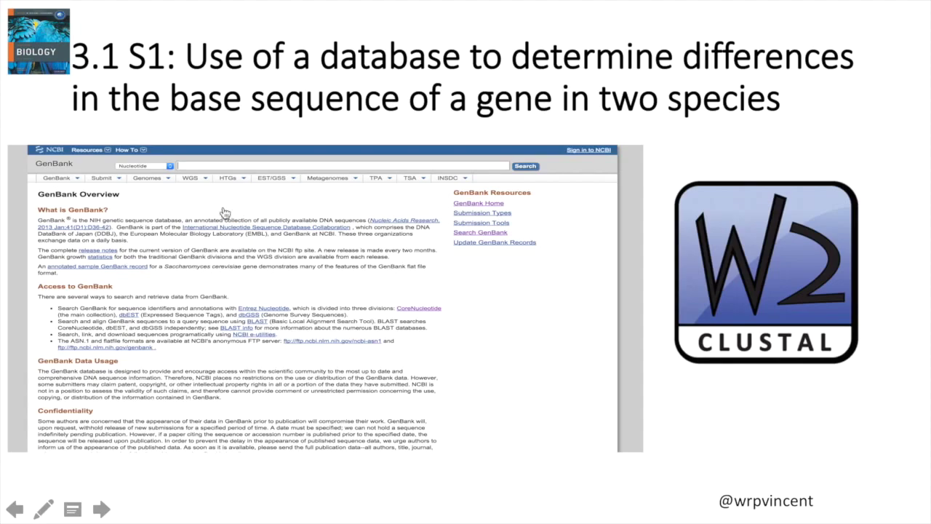
pyautogui.click(562, 340)
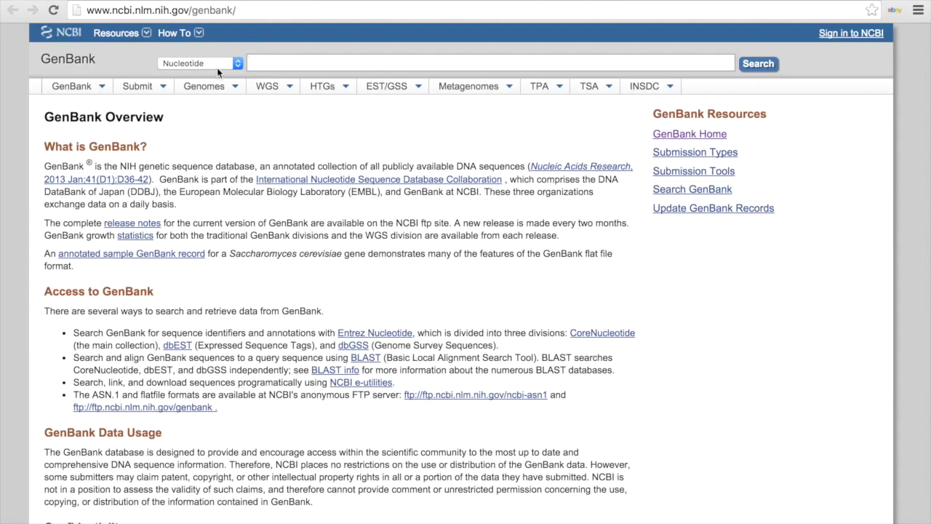
# Search NCBI's Gene database for 'COX1 pan' and open the Pan troglodytes COX1 record
pyautogui.click(237, 64)
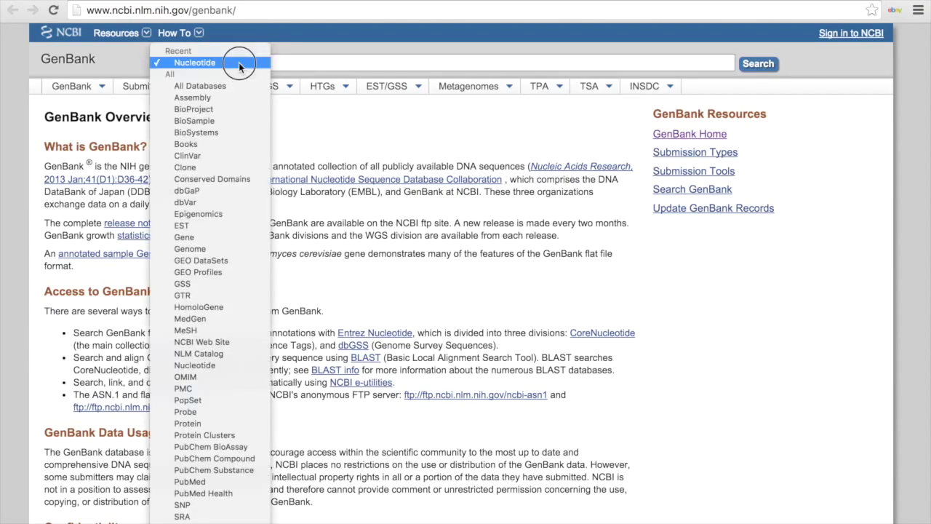
pyautogui.click(185, 239)
pyautogui.click(255, 61)
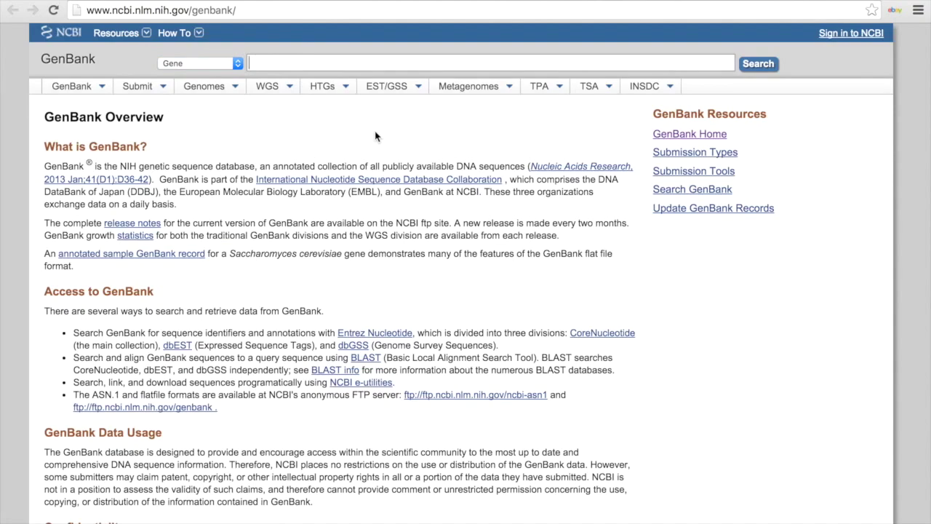
pyautogui.write('COX1')
pyautogui.write('pan')
pyautogui.click(758, 66)
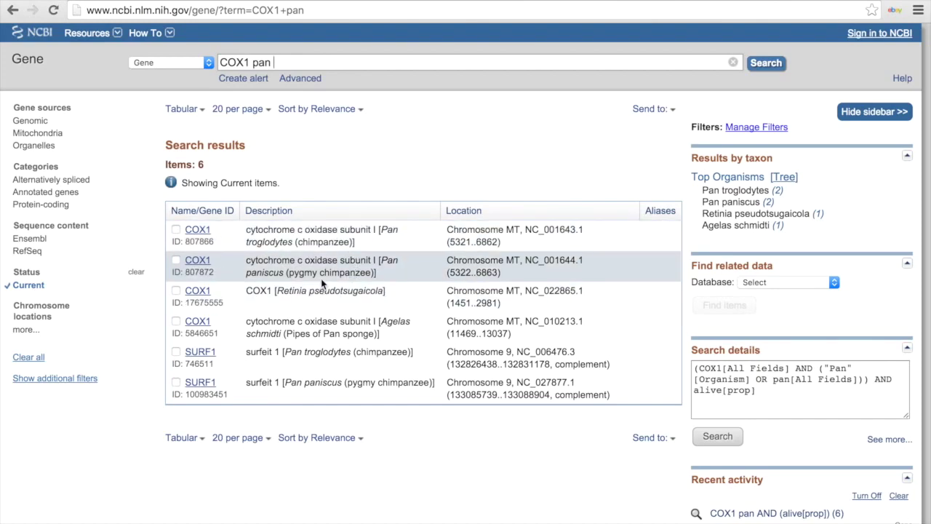
pyautogui.click(208, 234)
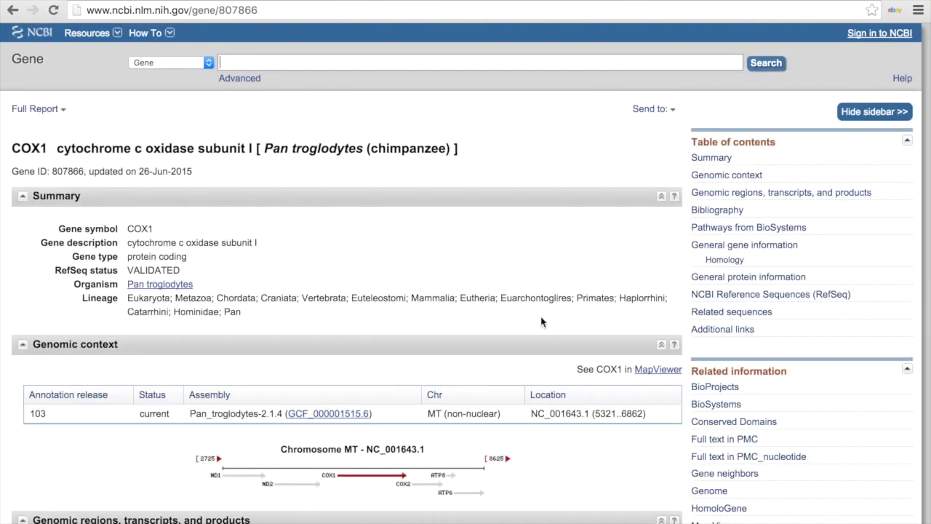
# Display the chimpanzee COX1 region 5321–6862 as FASTA and copy its header and sequence
pyautogui.scroll(-3, 541, 322)
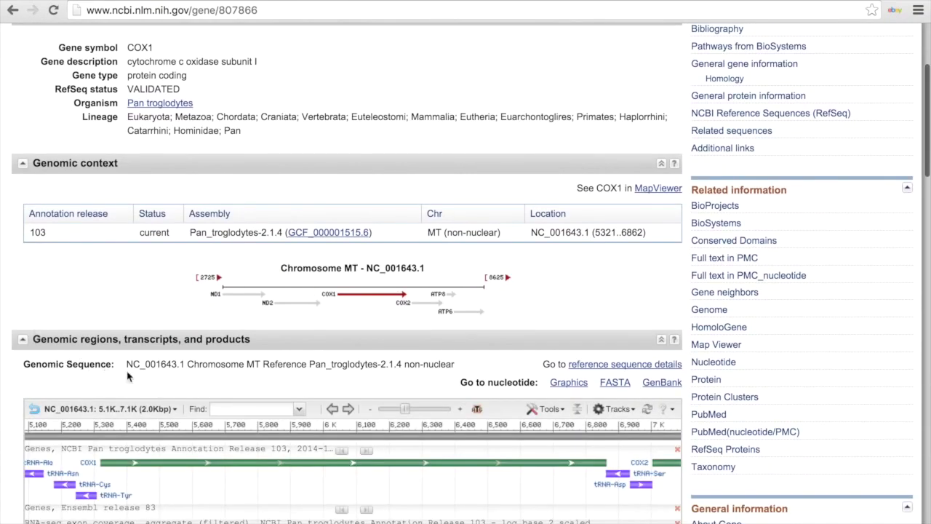
pyautogui.scroll(-1, 421, 393)
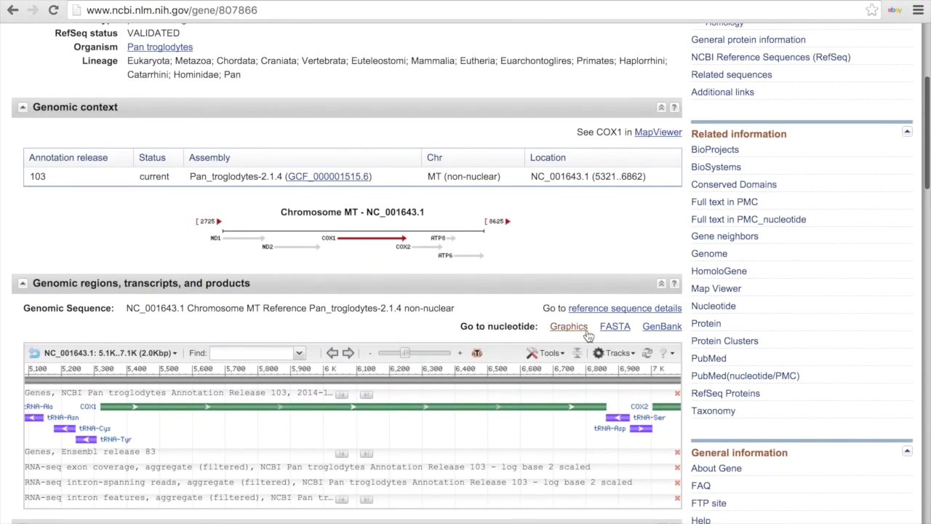
pyautogui.click(627, 334)
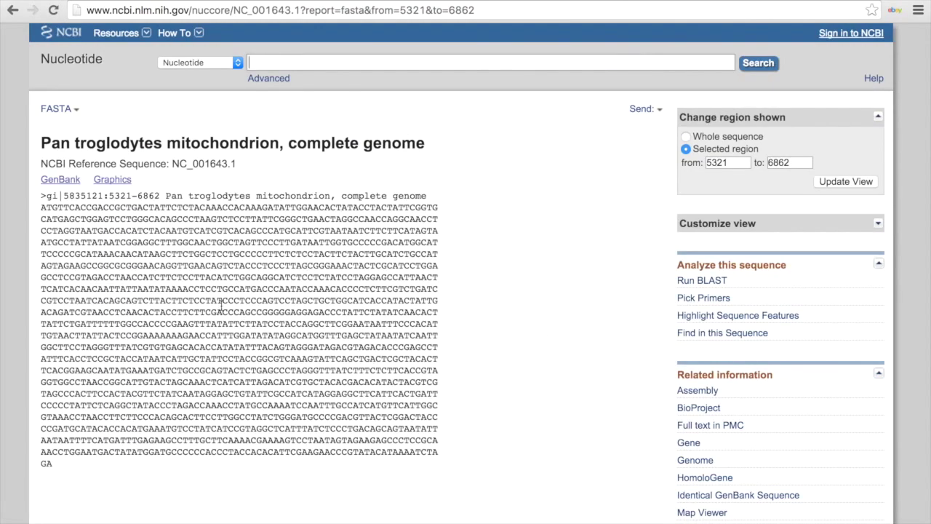
pyautogui.click(40, 195)
pyautogui.moveTo(40, 196); pyautogui.dragTo(64, 463)
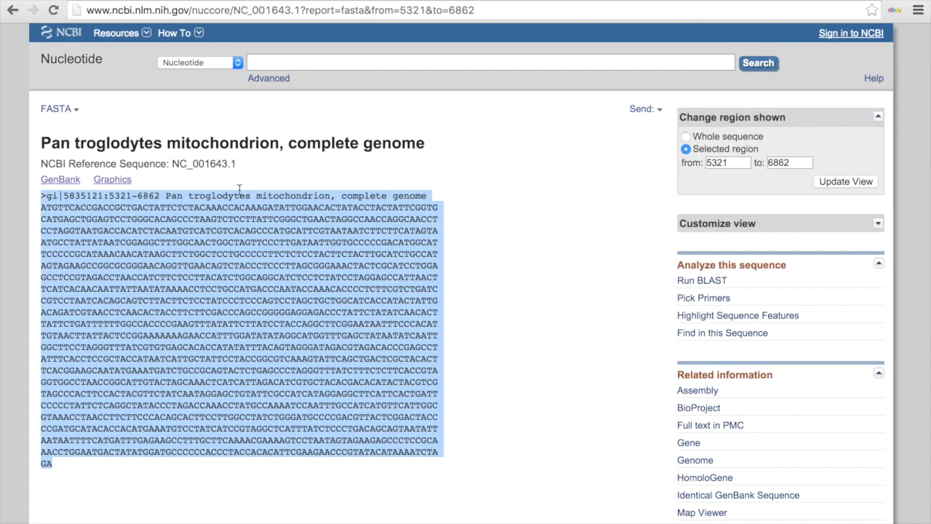
pyautogui.rightClick(179, 285)
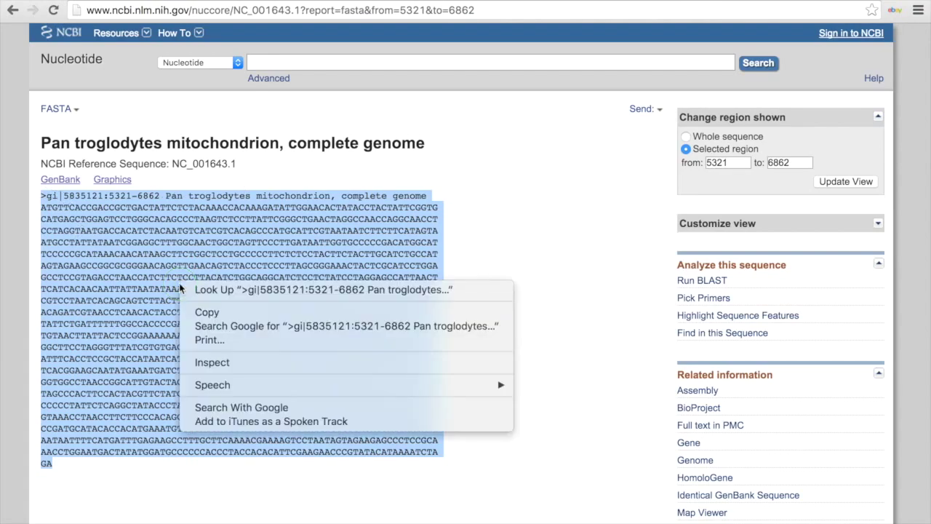
pyautogui.click(210, 311)
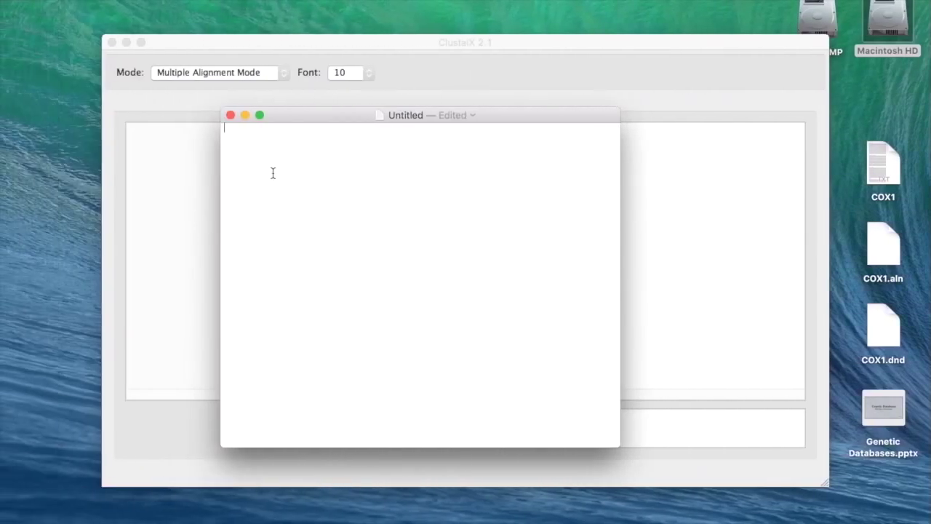
# Paste the chimpanzee COX1 sequence into TextEdit and trim its header to '>gi|Pan_troglodytes'
pyautogui.rightClick(232, 137)
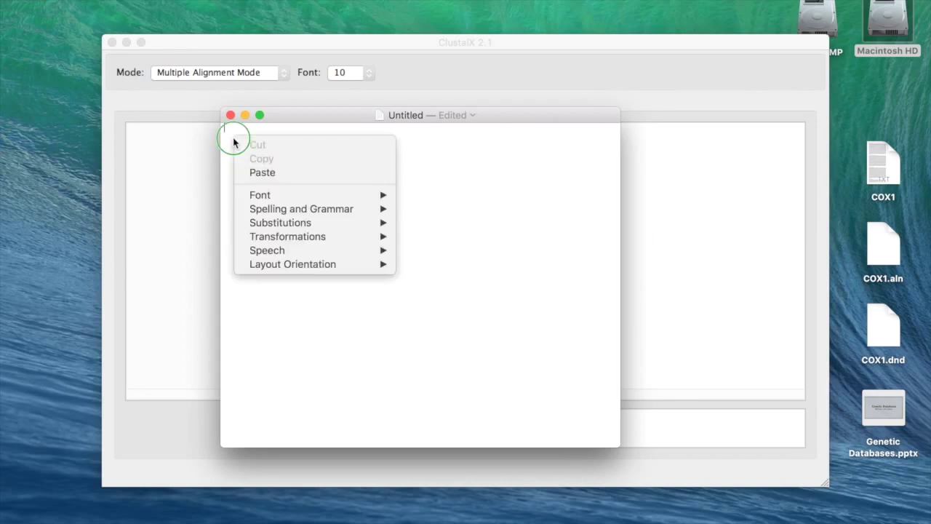
pyautogui.click(262, 172)
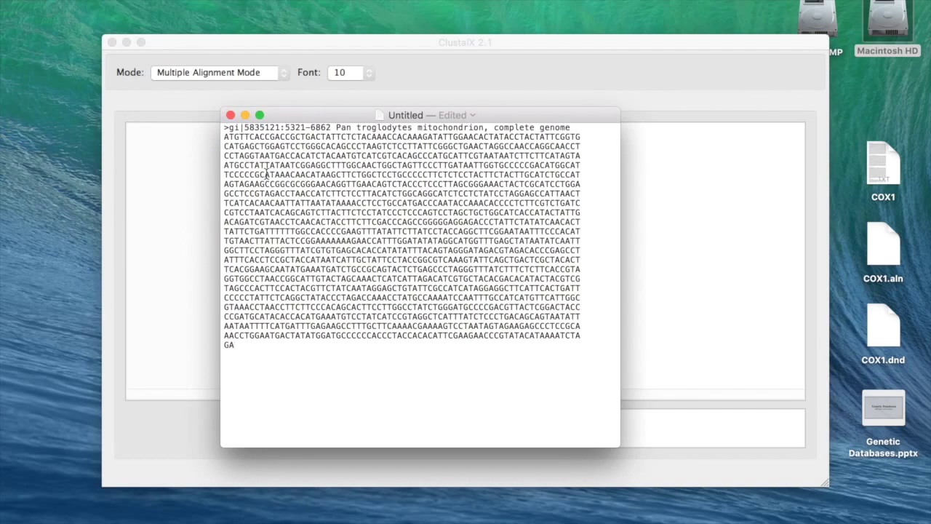
pyautogui.click(333, 123)
pyautogui.moveTo(333, 124); pyautogui.dragTo(243, 128)
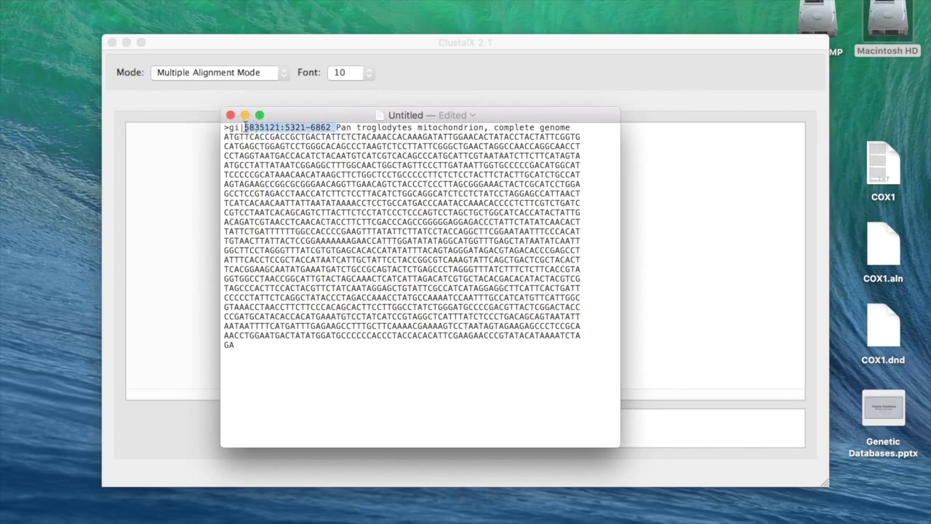
pyautogui.press('BackSpace')
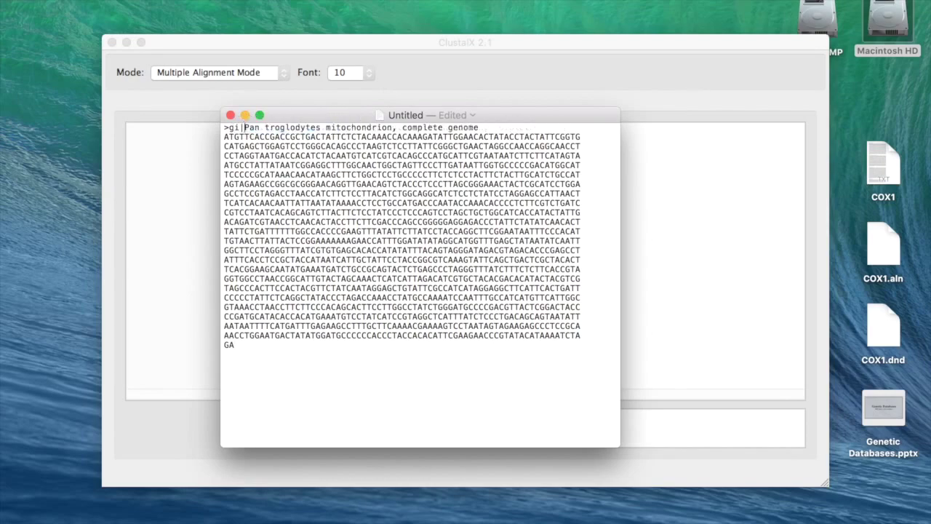
pyautogui.click(263, 127)
pyautogui.press('BackSpace')
pyautogui.write('_')
pyautogui.moveTo(325, 128); pyautogui.dragTo(480, 129)
pyautogui.press('BackSpace')
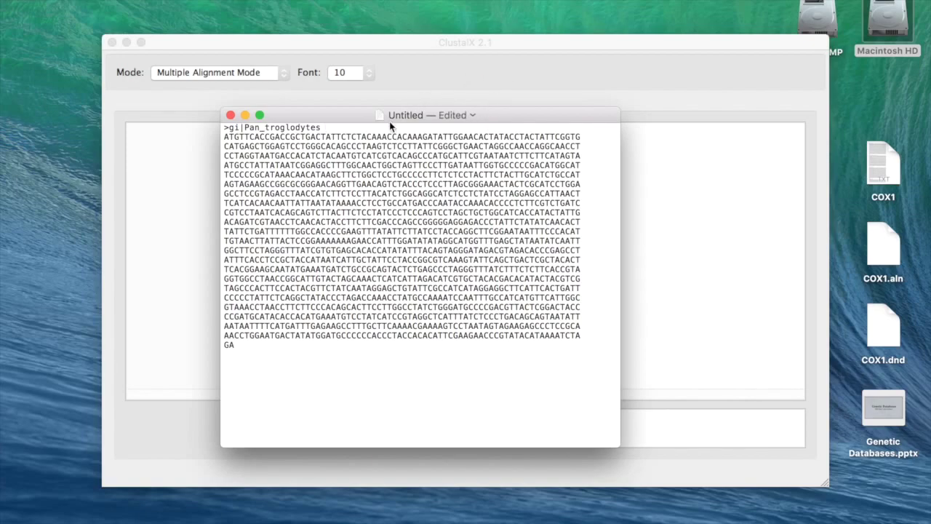
pyautogui.doubleClick(892, 161)
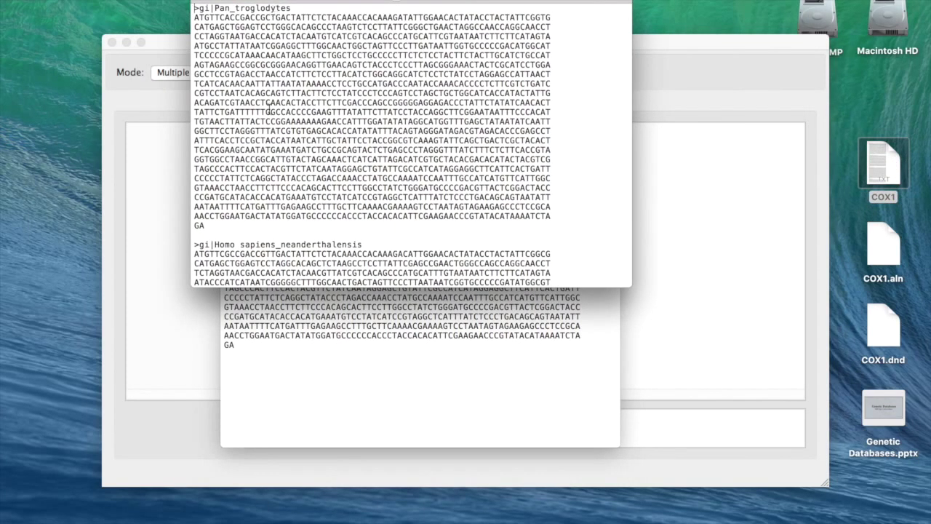
pyautogui.scroll(-5, 336, 210)
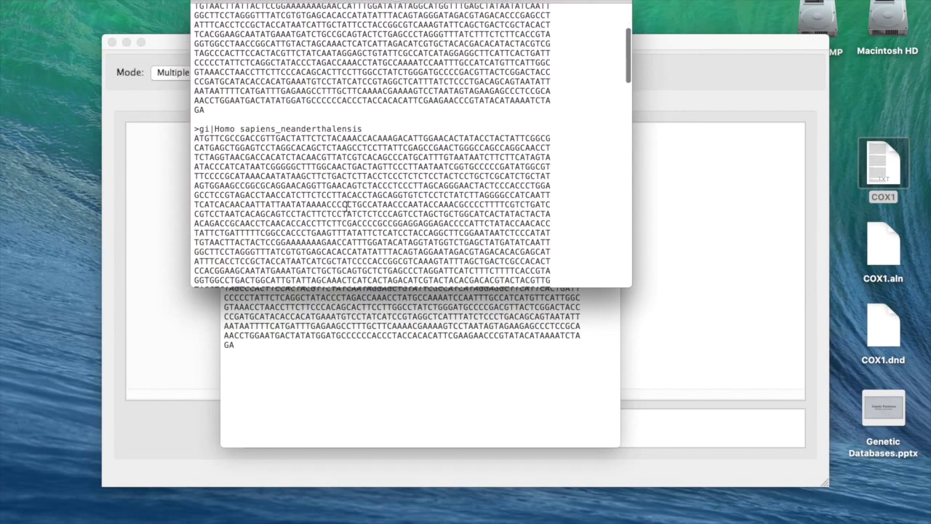
pyautogui.scroll(-8, 390, 210)
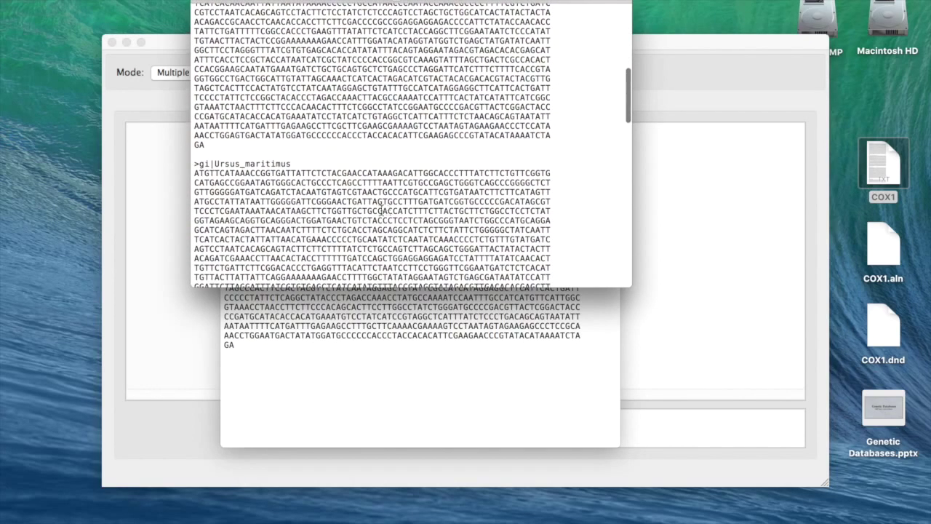
pyautogui.scroll(-10, 316, 202)
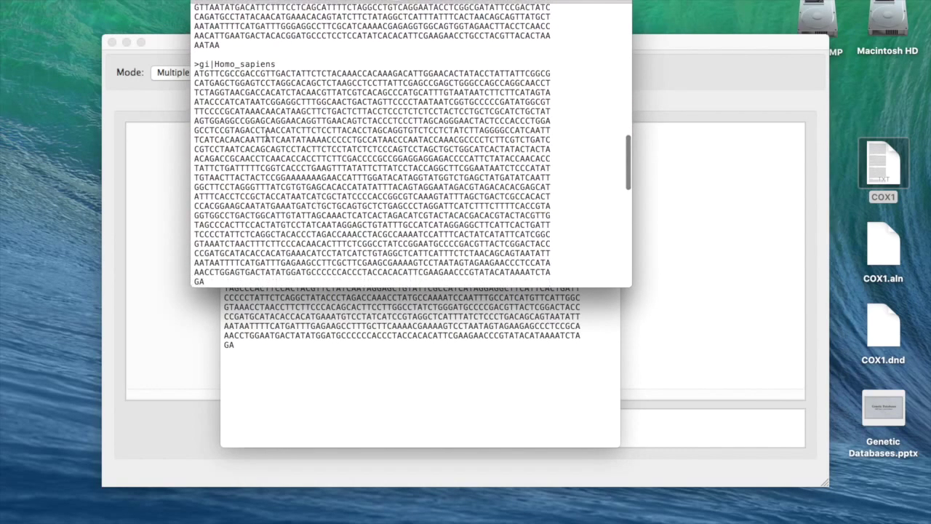
pyautogui.scroll(-12, 303, 148)
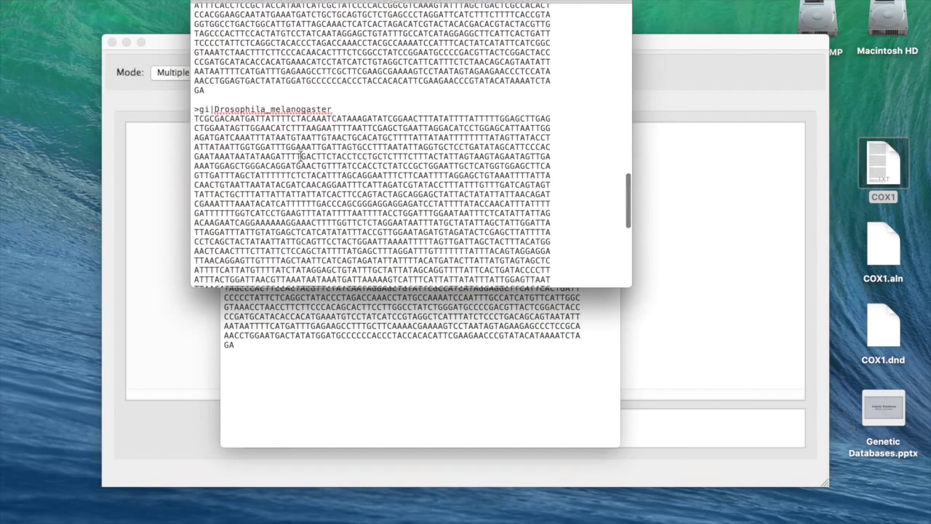
pyautogui.scroll(-10, 352, 173)
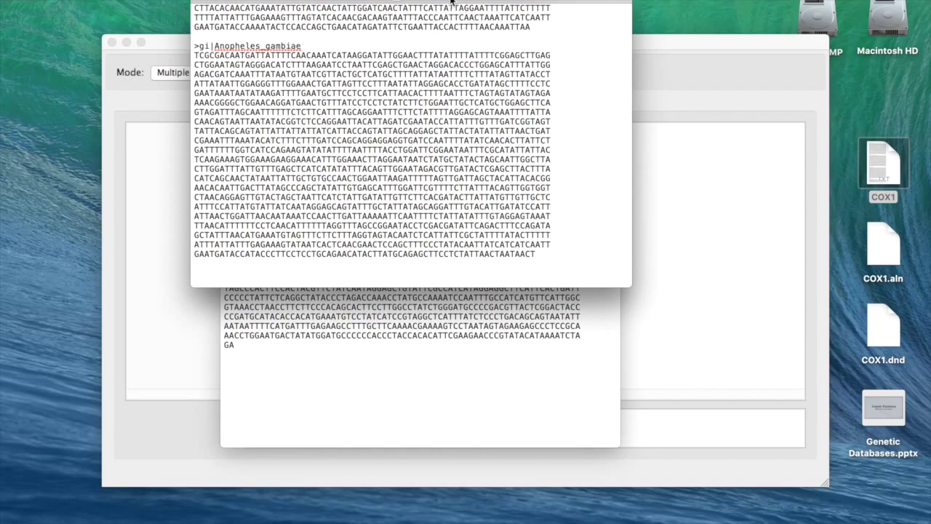
pyautogui.press('super+w')
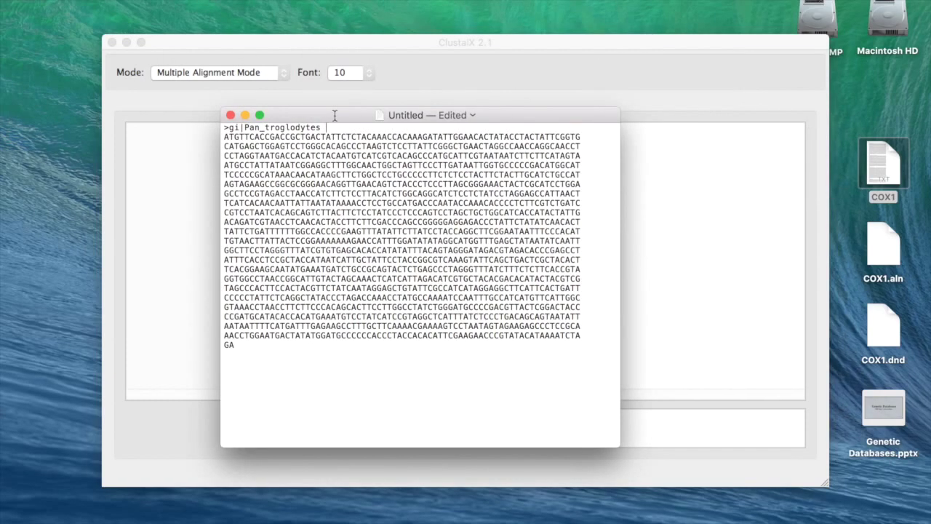
pyautogui.click(230, 116)
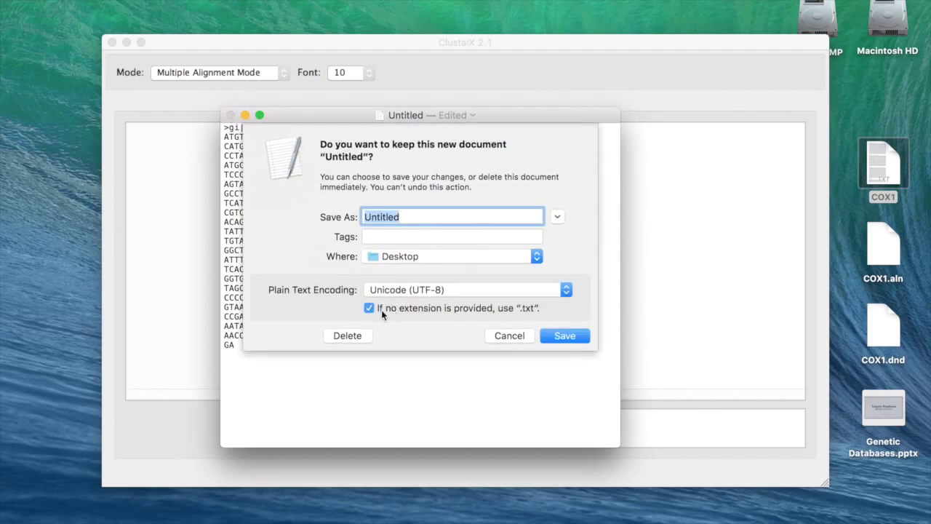
# Delete the untitled TextEdit document without saving and bring ClustalX forward
pyautogui.click(346, 335)
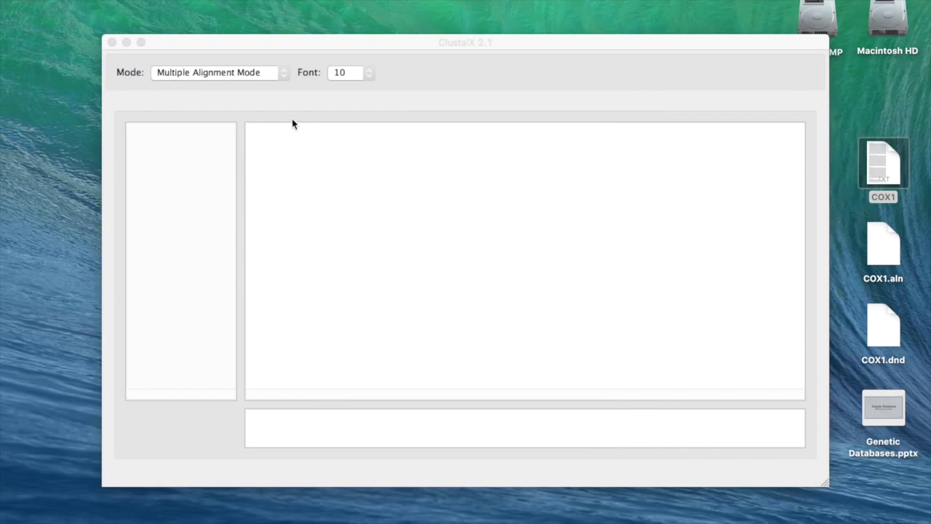
pyautogui.click(268, 42)
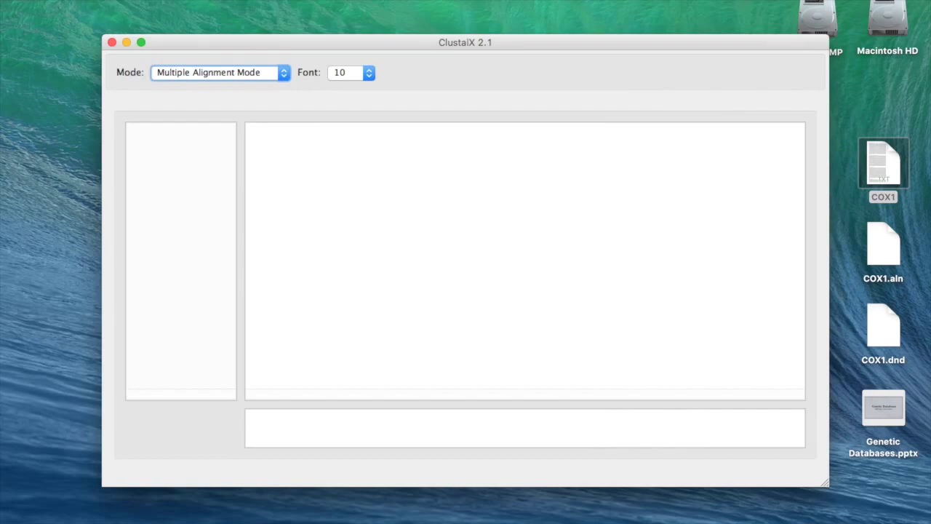
# Load the six sequences from the COX1 file on the Desktop via File > Load Sequences
pyautogui.click(109, 1)
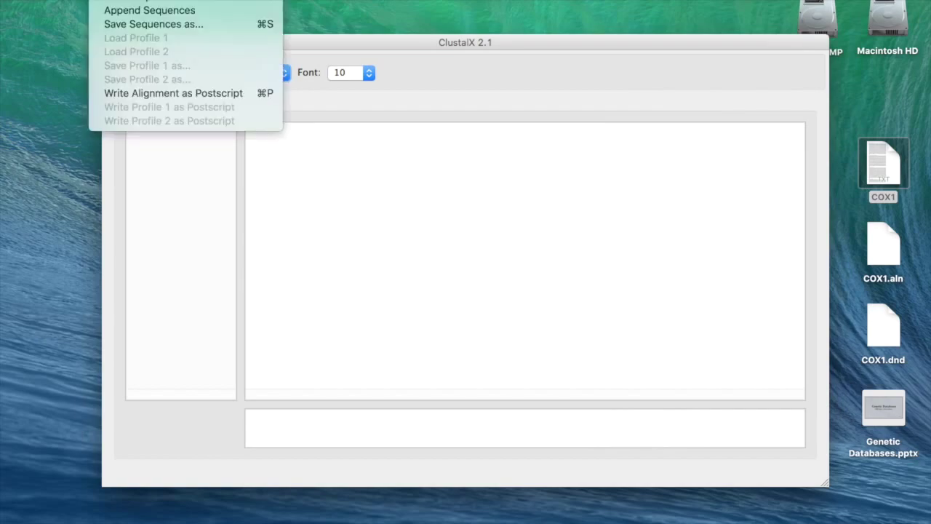
pyautogui.click(114, 1)
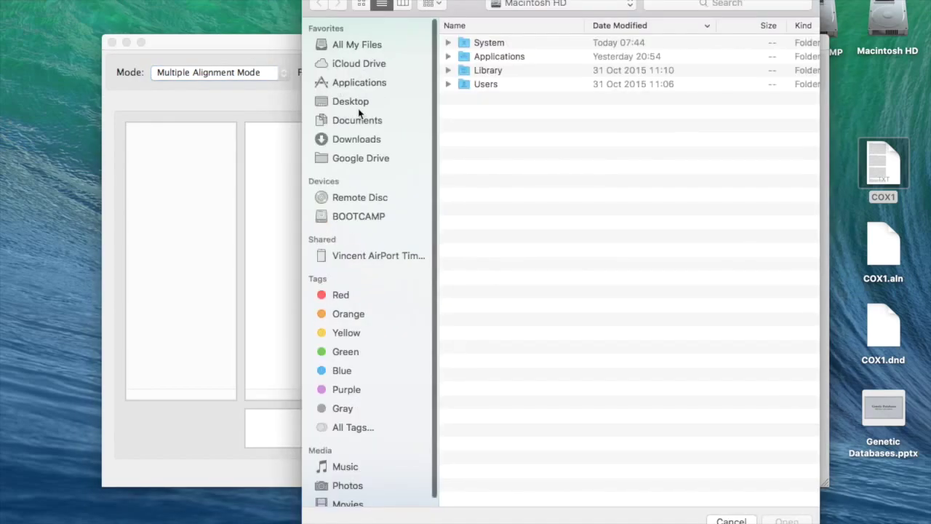
pyautogui.click(360, 104)
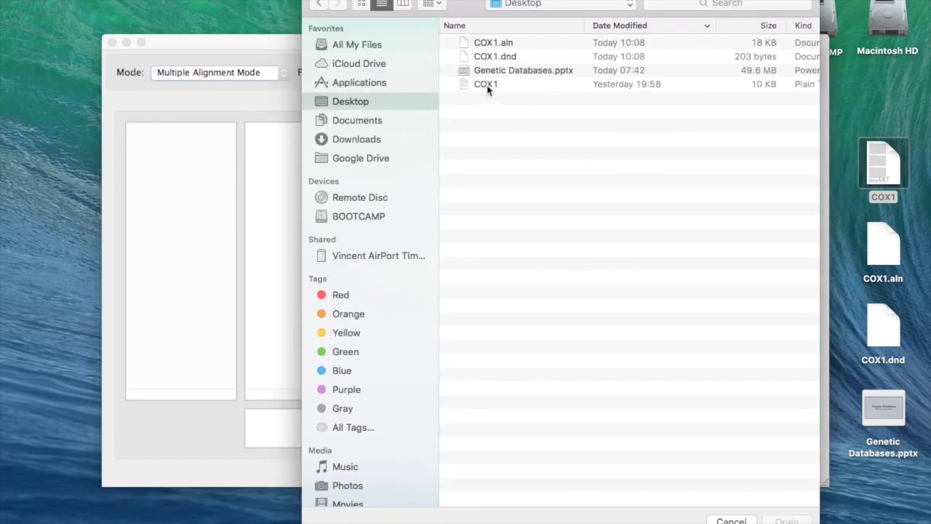
pyautogui.click(487, 86)
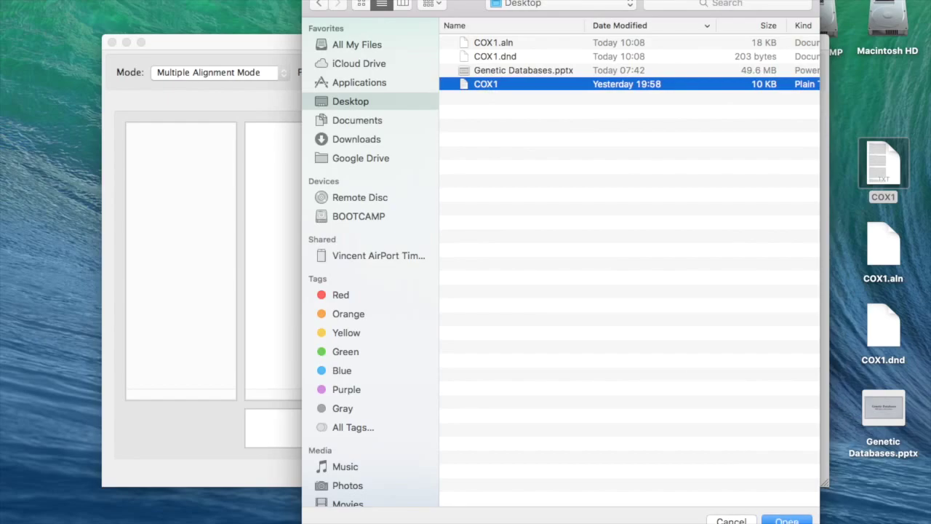
pyautogui.click(786, 520)
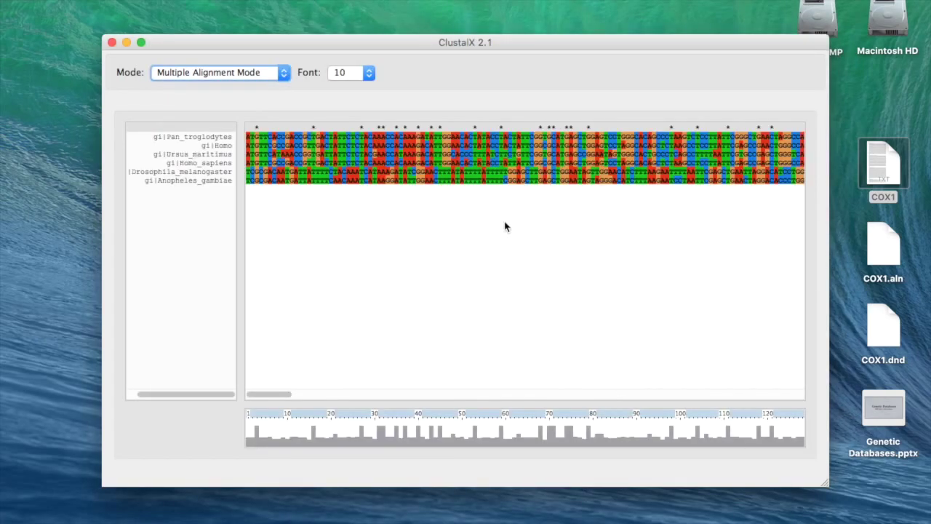
pyautogui.click(459, 161)
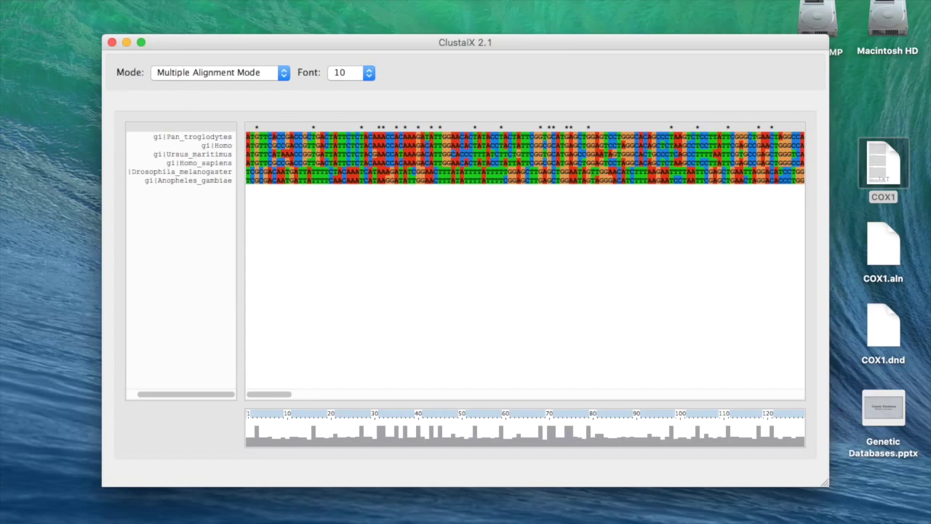
pyautogui.click(189, 1)
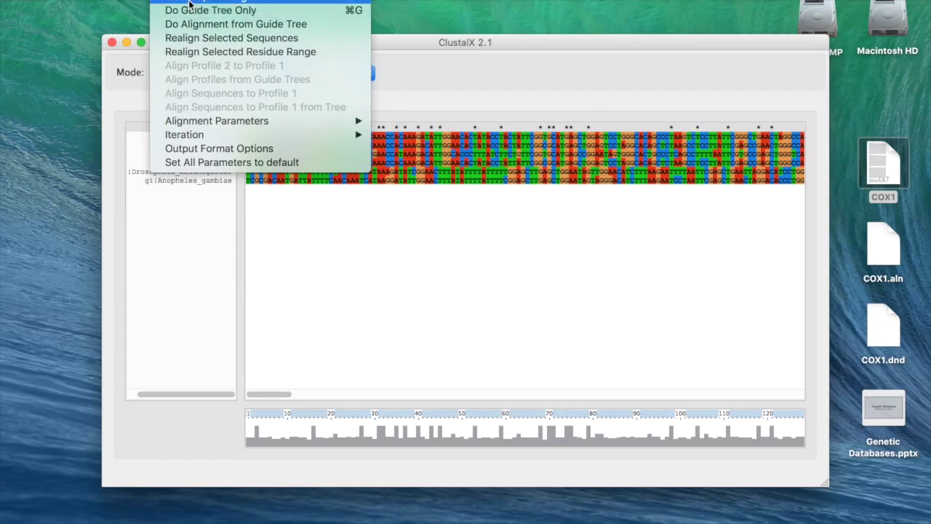
# Choose Alignment > Do Complete Alignment, writing COX1.dnd and COX1.aln to the Desktop
pyautogui.click(430, 85)
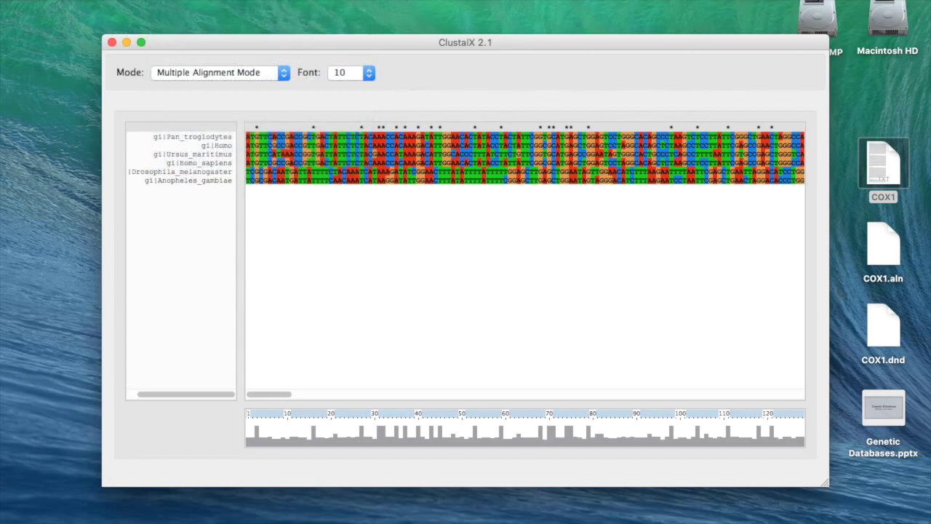
pyautogui.click(191, 1)
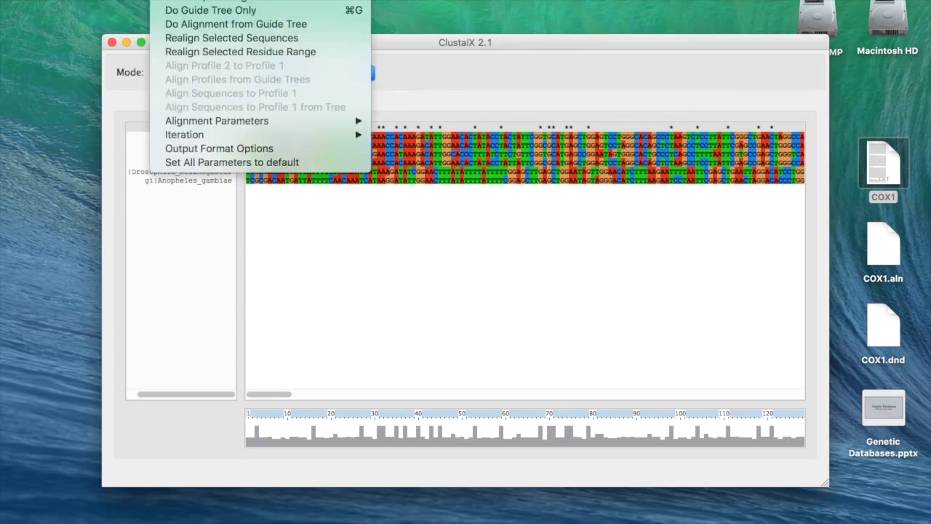
pyautogui.click(195, 1)
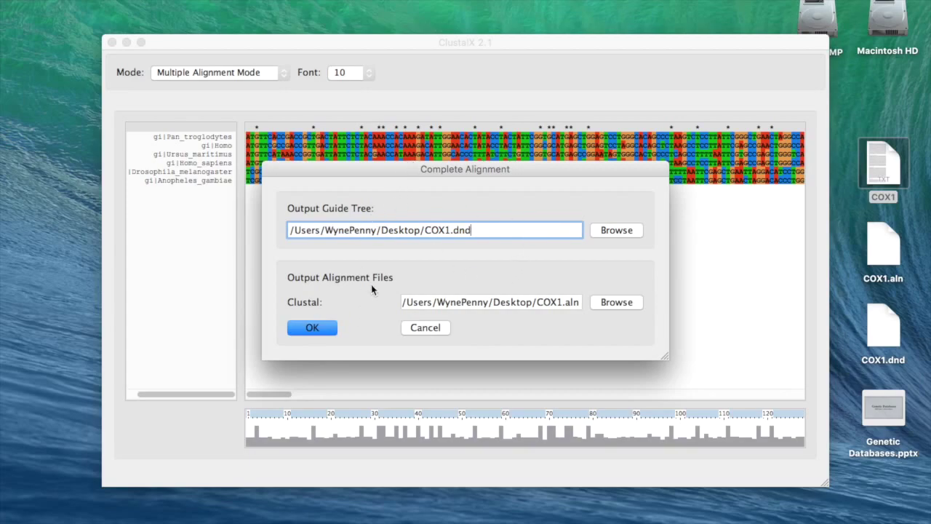
# Confirm the Complete Alignment dialog to align the six COX1 sequences
pyautogui.click(326, 333)
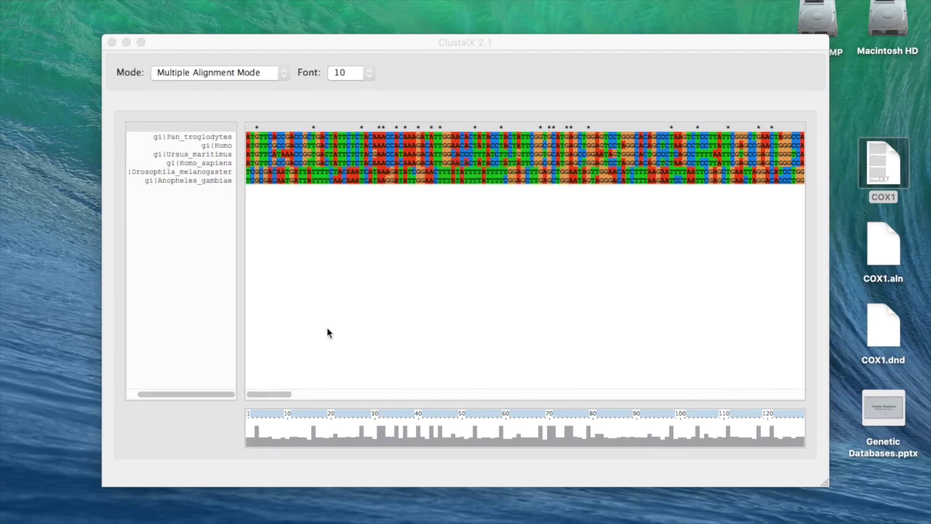